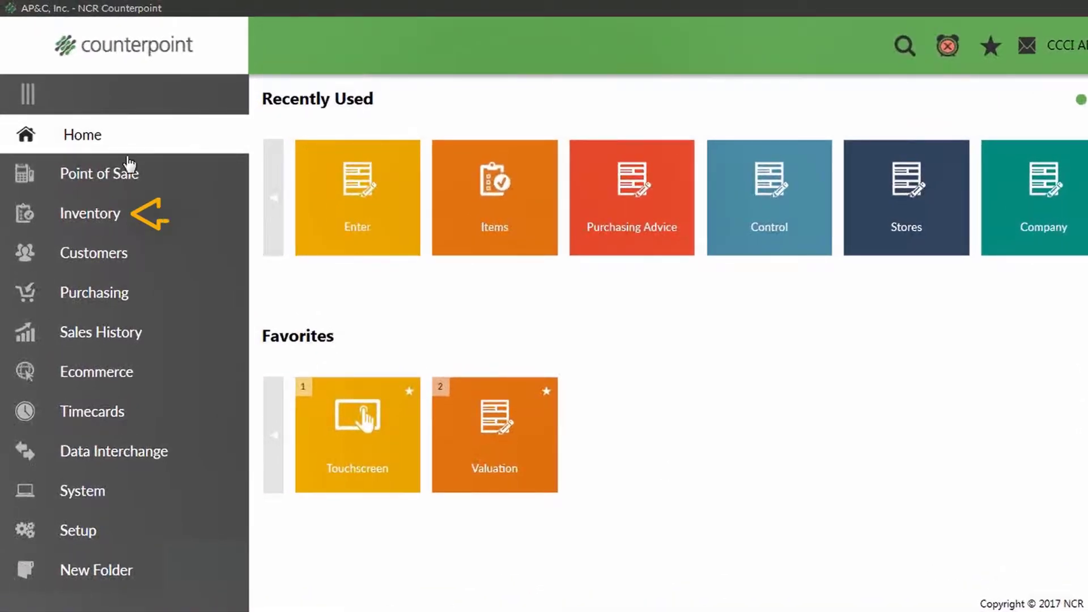
Open the Items window from Inventory and move it down and to the right.
left_click(93, 220)
left_click(316, 214)
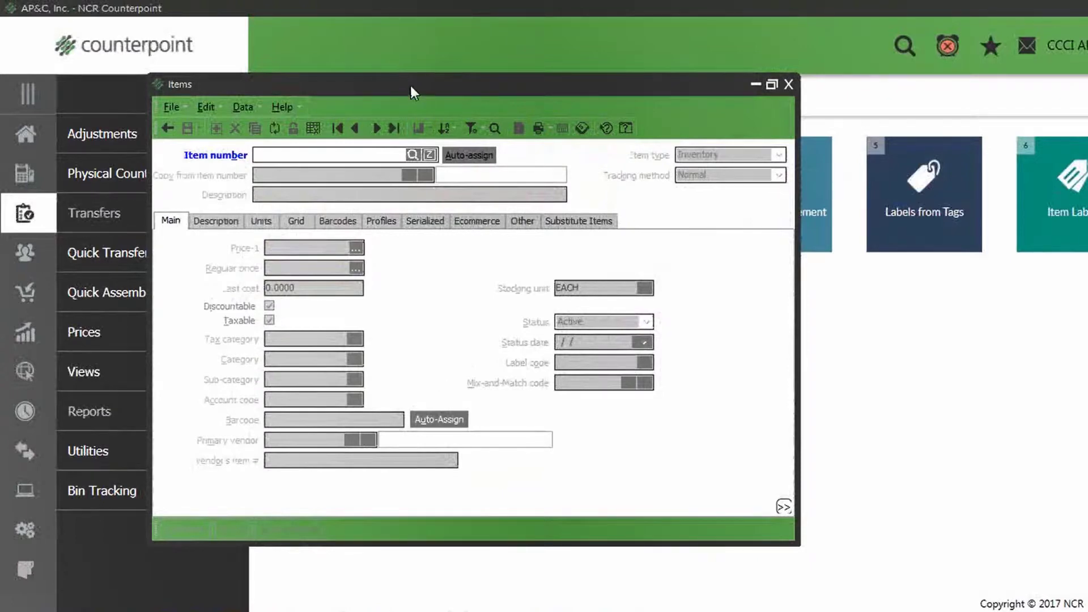
left_click_drag(413, 86, 645, 93)
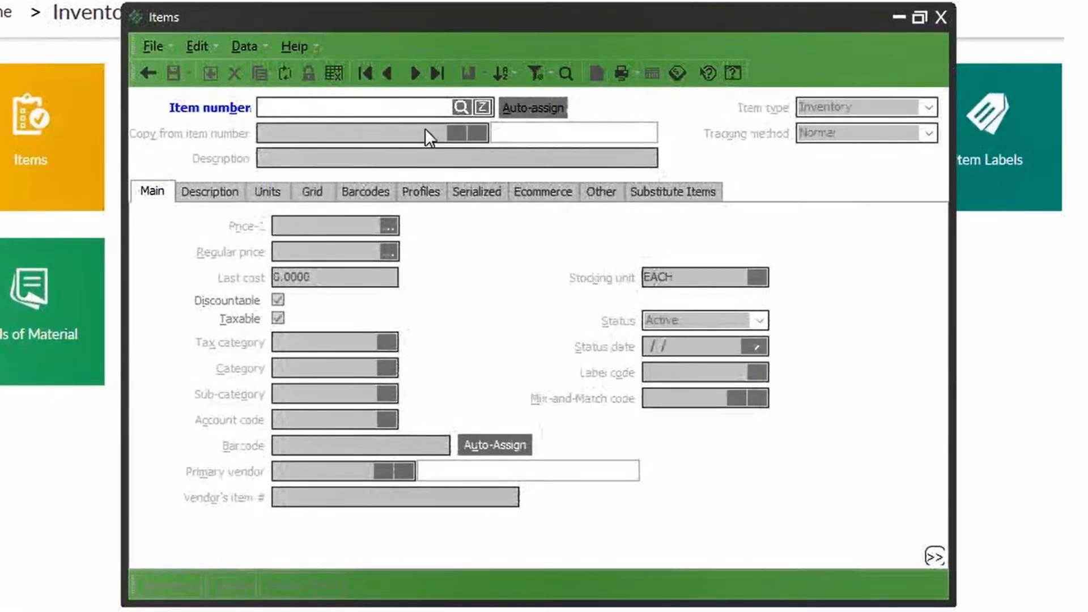
Enter item number 234234234, then delete it so the number stays blank.
left_click(354, 107)
type("234234234")
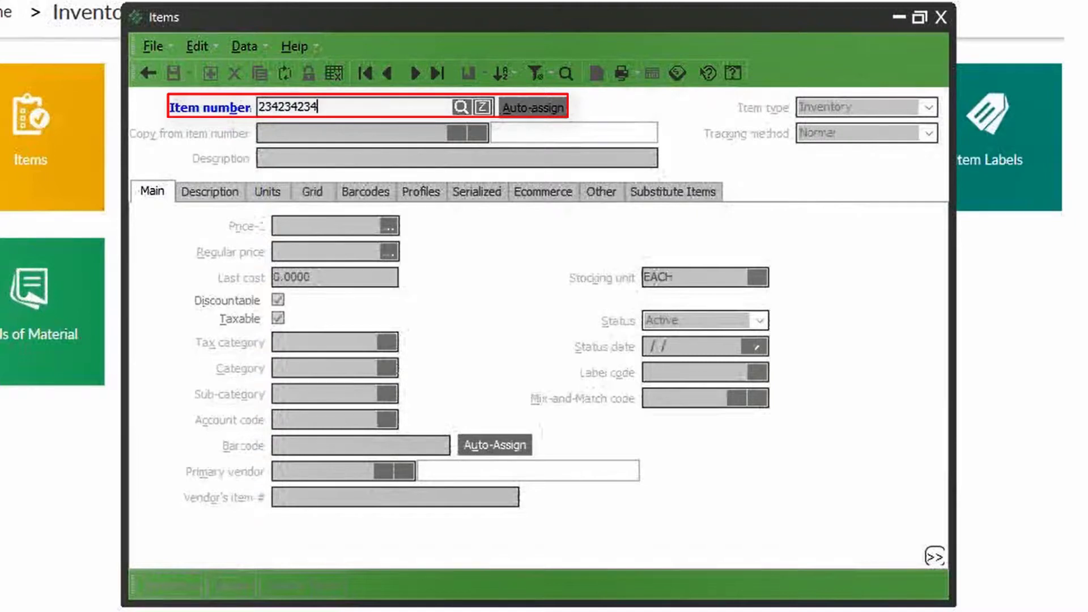
left_click_drag(341, 107, 170, 107)
key("BackSpace")
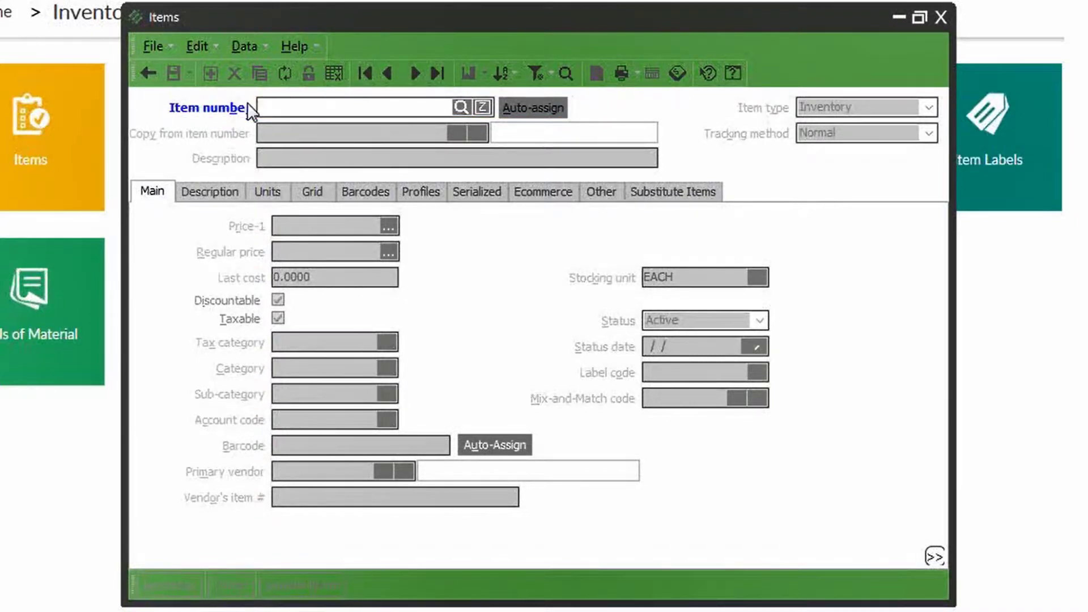
Auto-assign the item number, describe it as 'This is a New Item', and keep type Inventory.
left_click(538, 106)
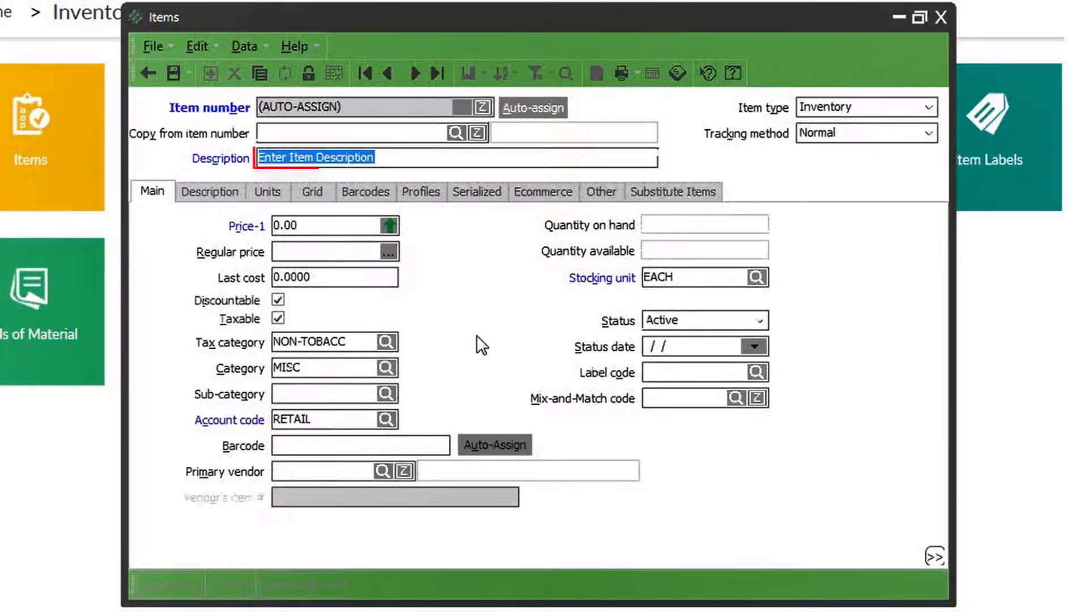
type("This is a New Item")
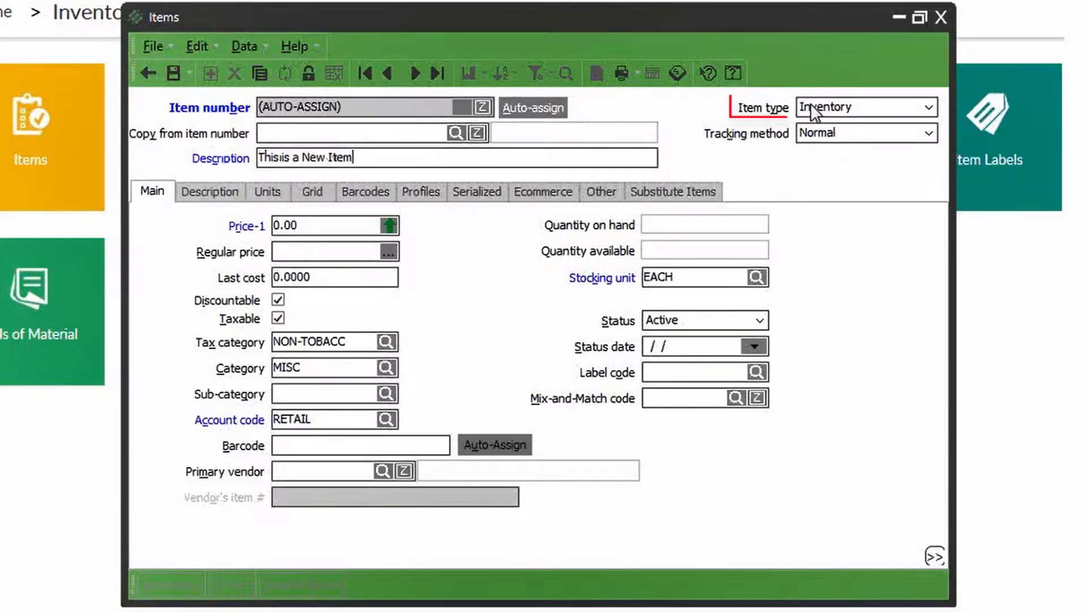
left_click(848, 112)
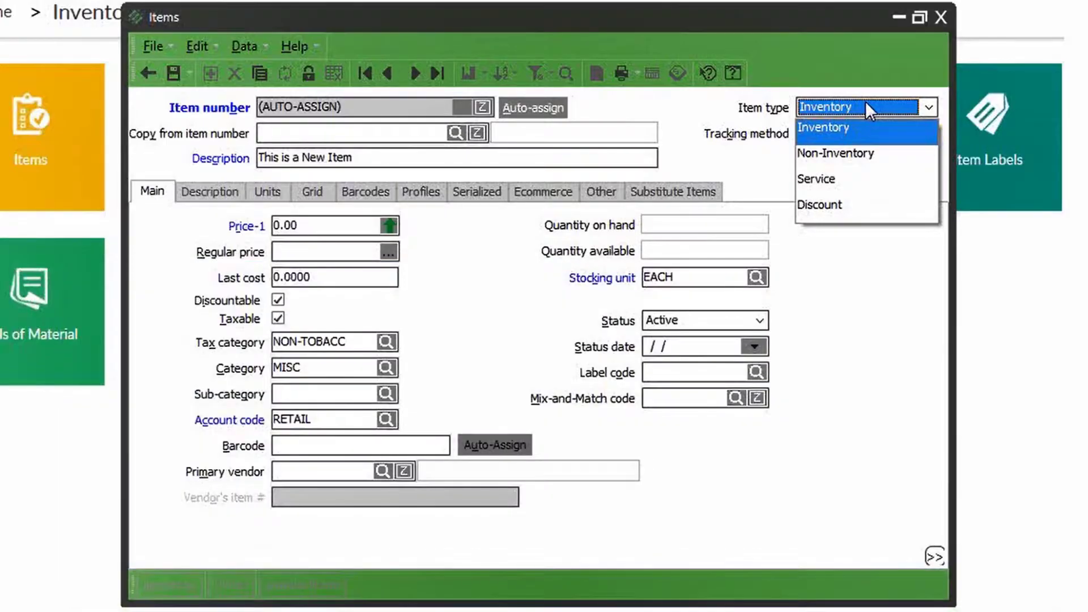
left_click(866, 105)
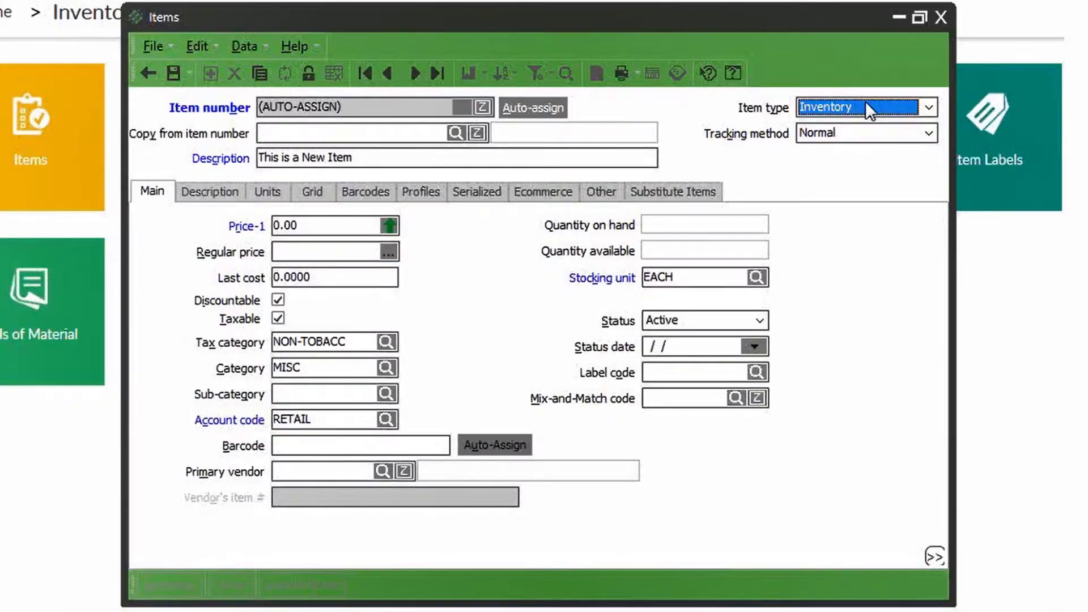
Keep Normal as the tracking method and select the Price-1 field for editing.
left_click(856, 133)
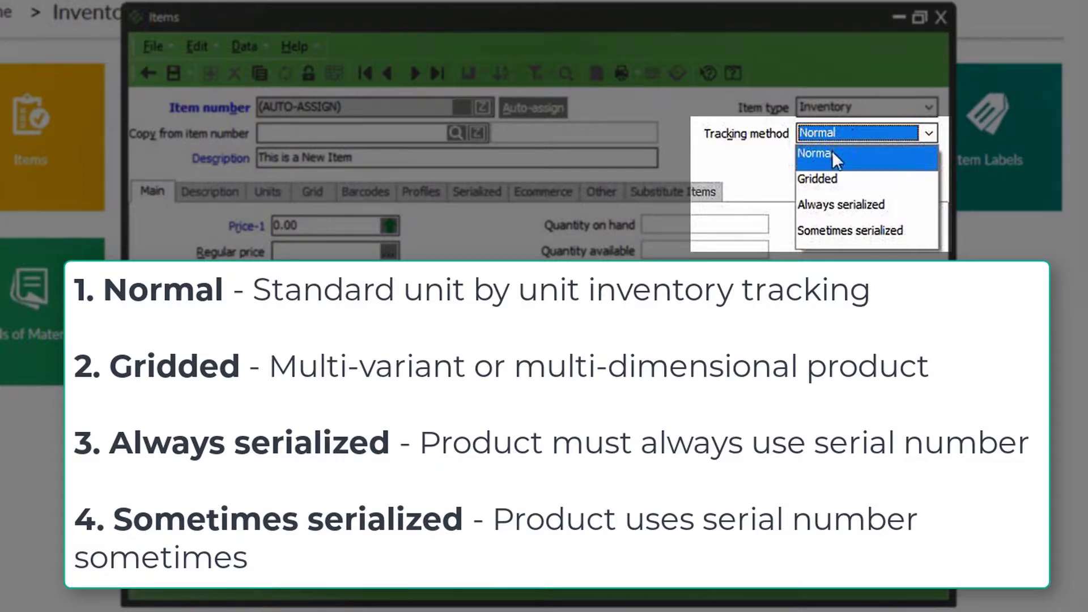
left_click(832, 151)
left_click(307, 230)
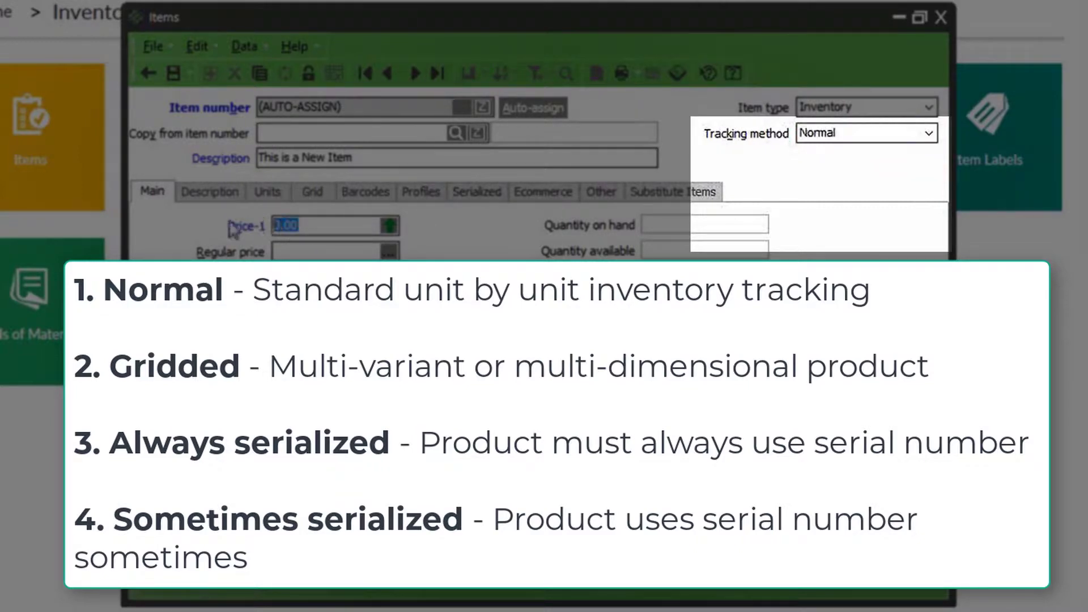
Enter Price-1 20.00, regular price 25.00 and last cost 10.00.
type("20.00")
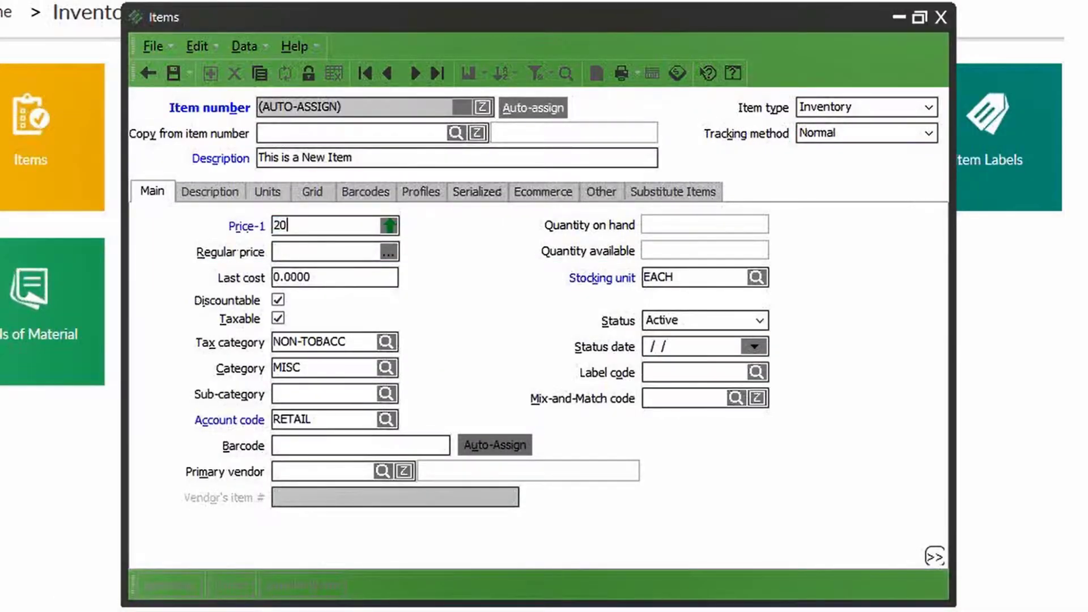
left_click(303, 252)
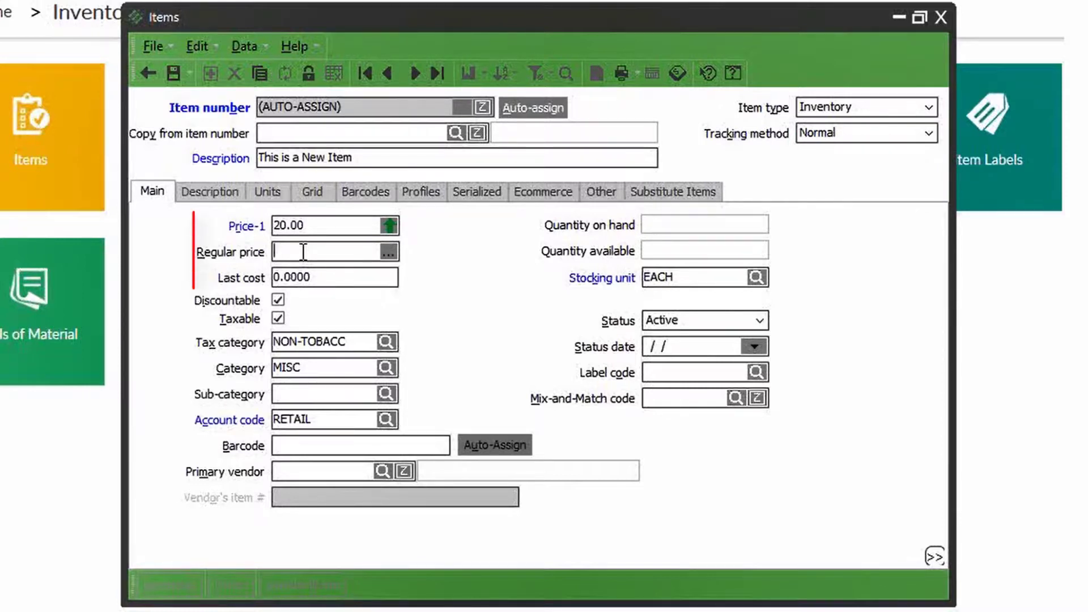
type("25.00")
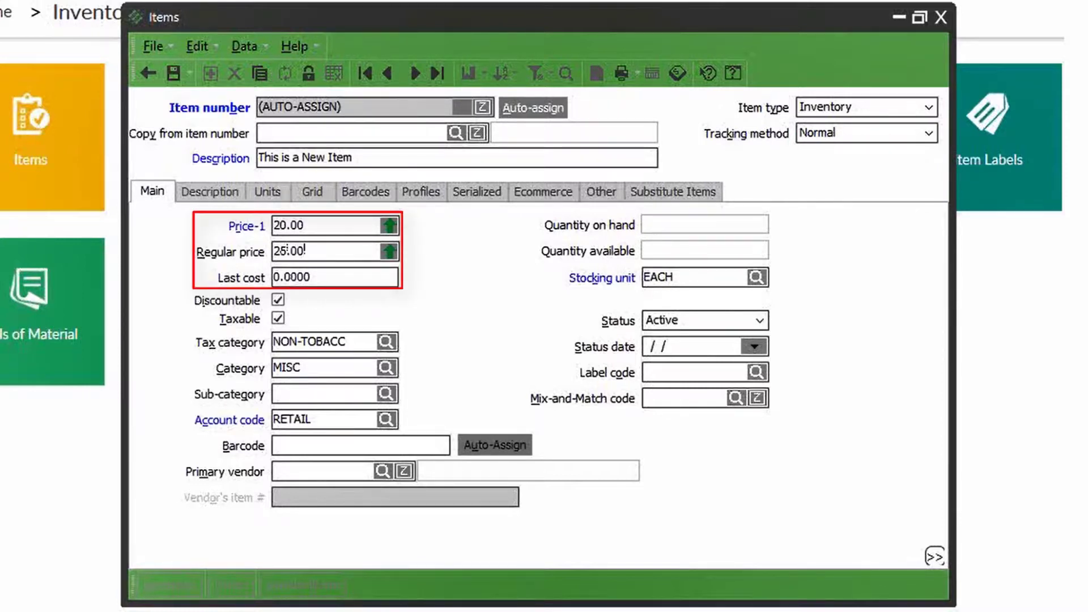
key("Tab")
type("10.00")
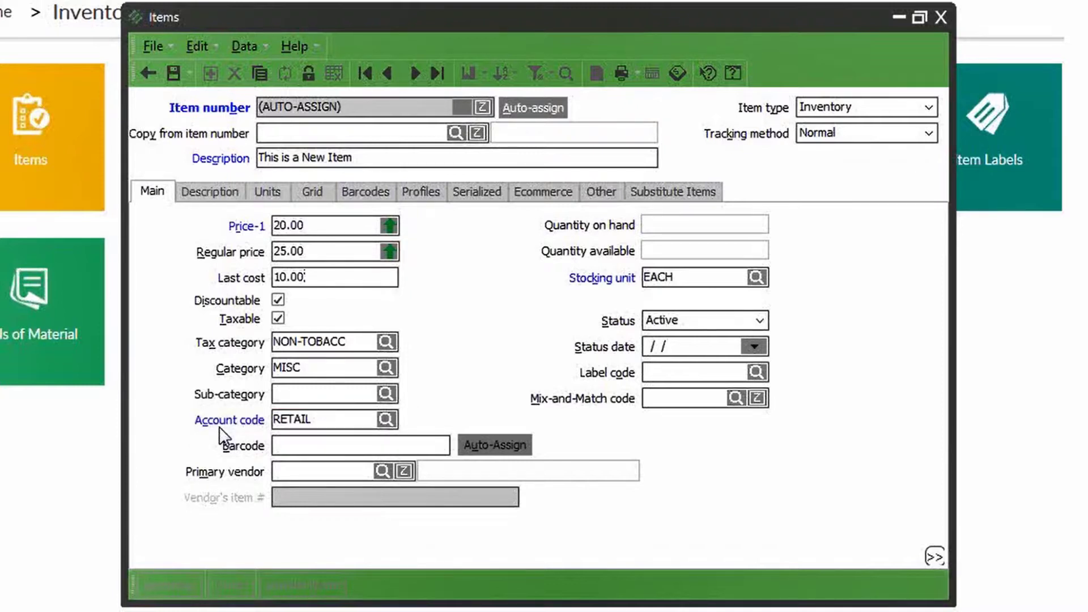
left_click(327, 447)
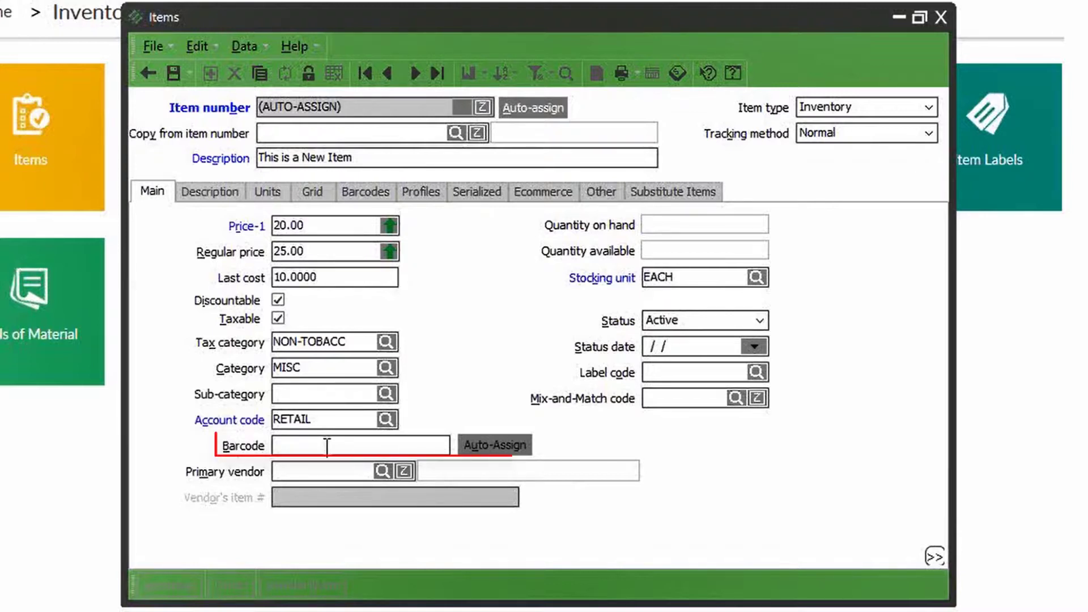
type("234234234234")
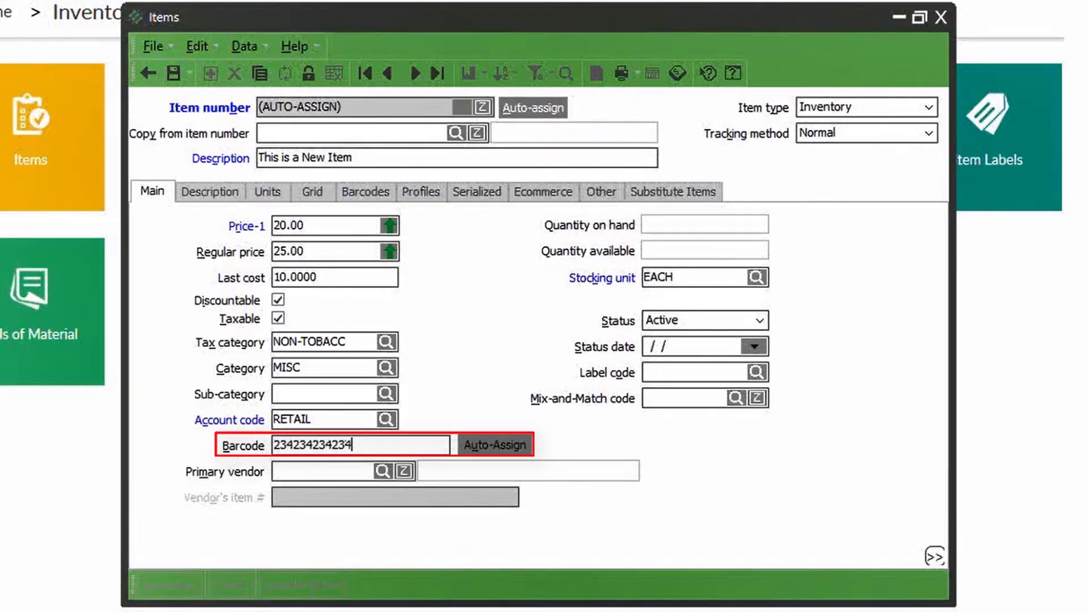
type("2")
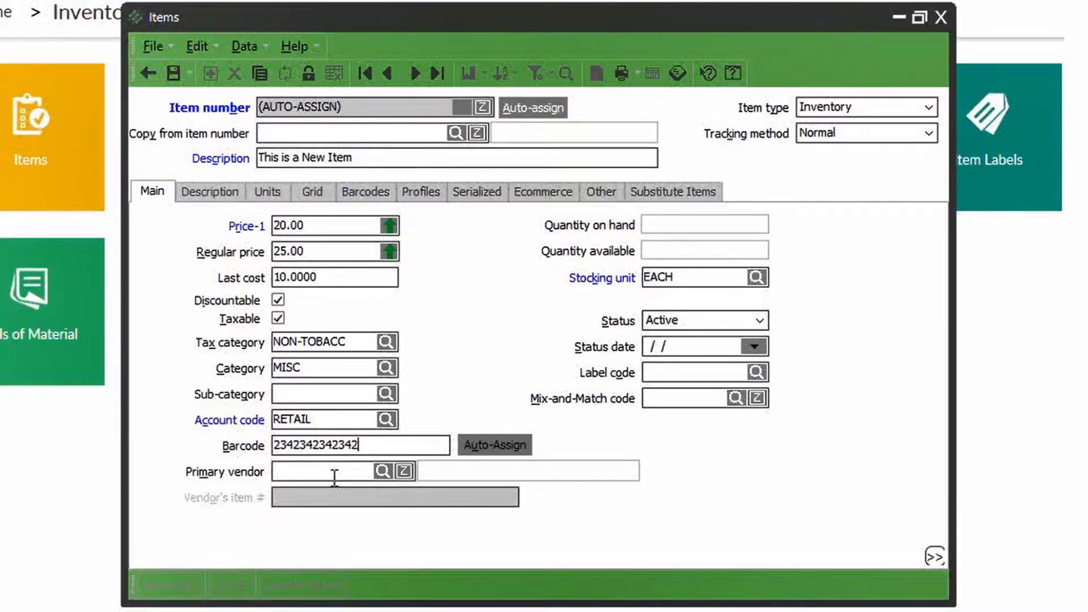
left_click(383, 471)
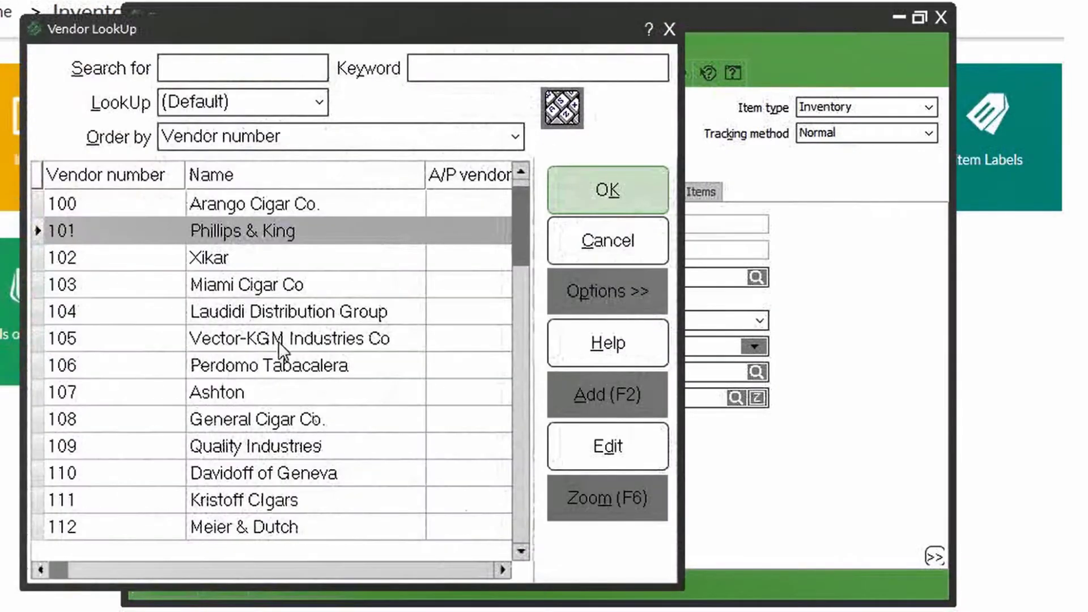
double_click(233, 233)
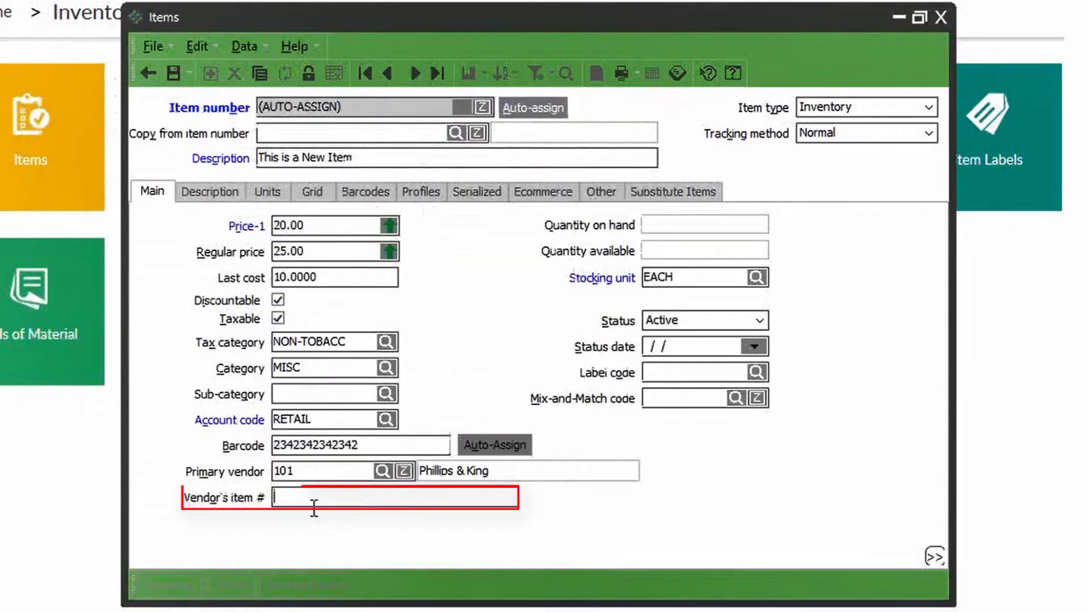
Record vendor item number 3123123-V# and keep the item status Active.
type("3123123")
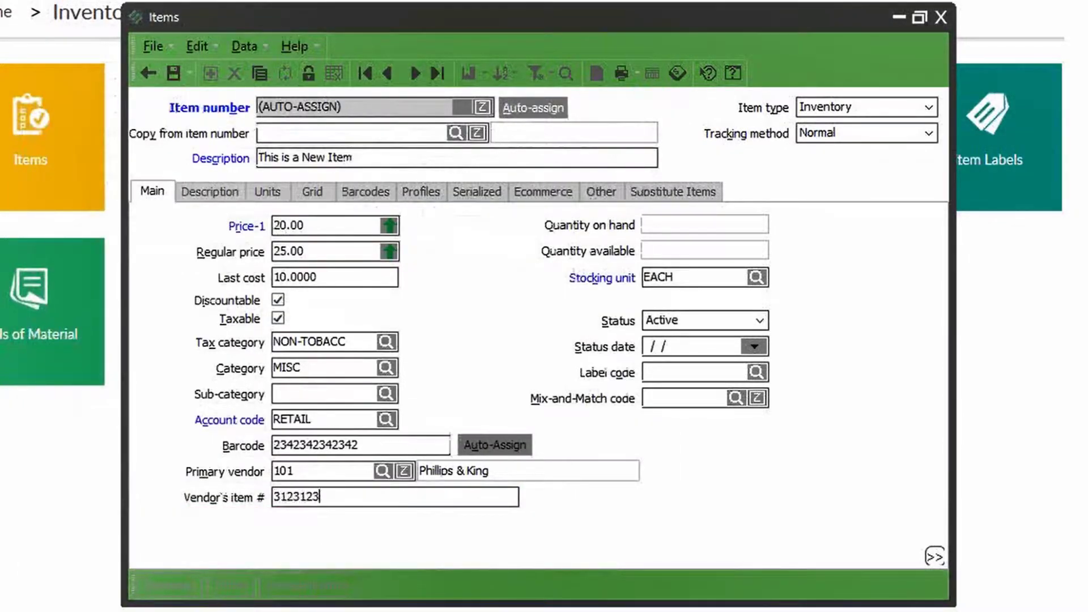
type("-V#")
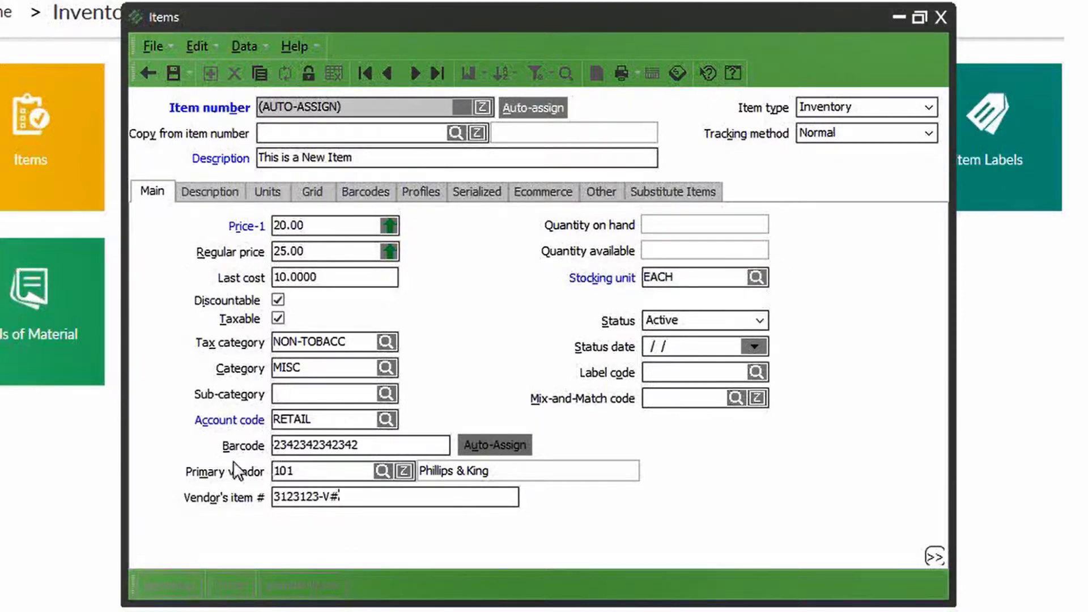
type(".")
double_click(681, 276)
left_click(687, 321)
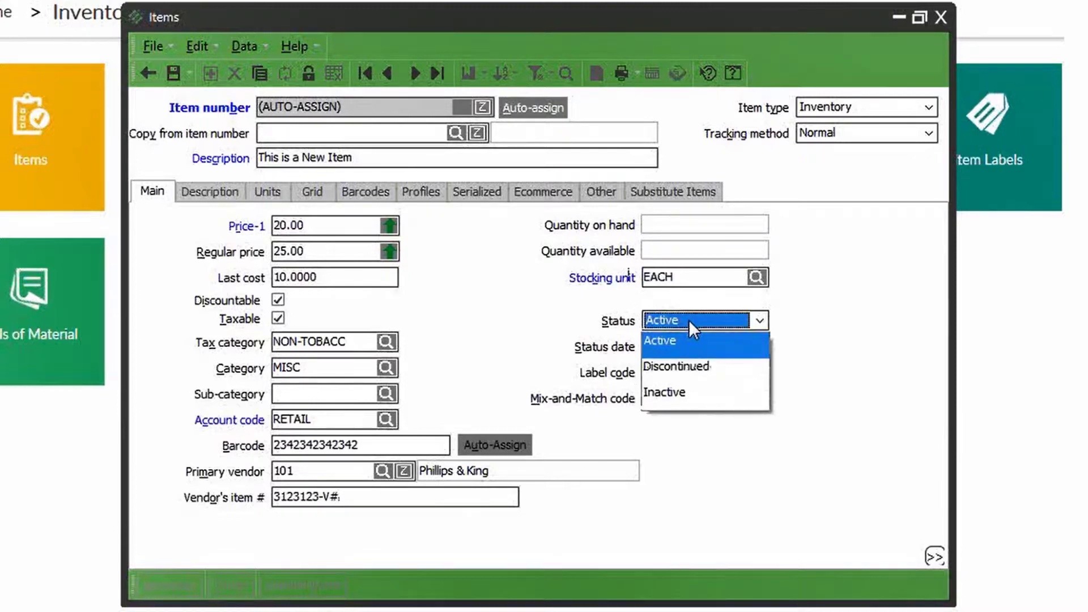
left_click(689, 320)
left_click(688, 320)
left_click(689, 320)
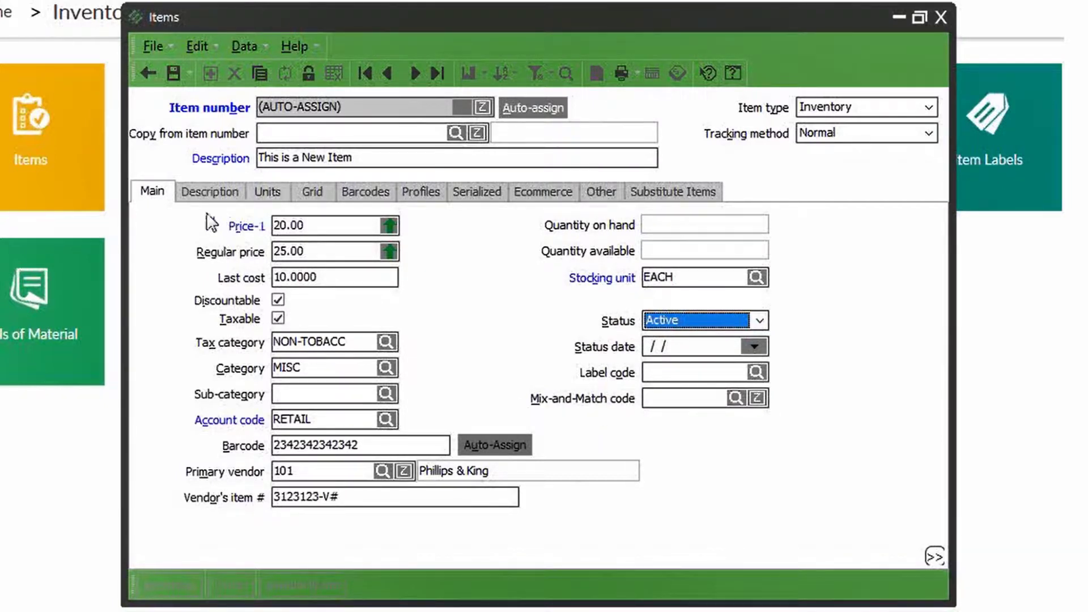
Enter the long description 'This is a New Item' and move on to the Units settings.
left_click(217, 194)
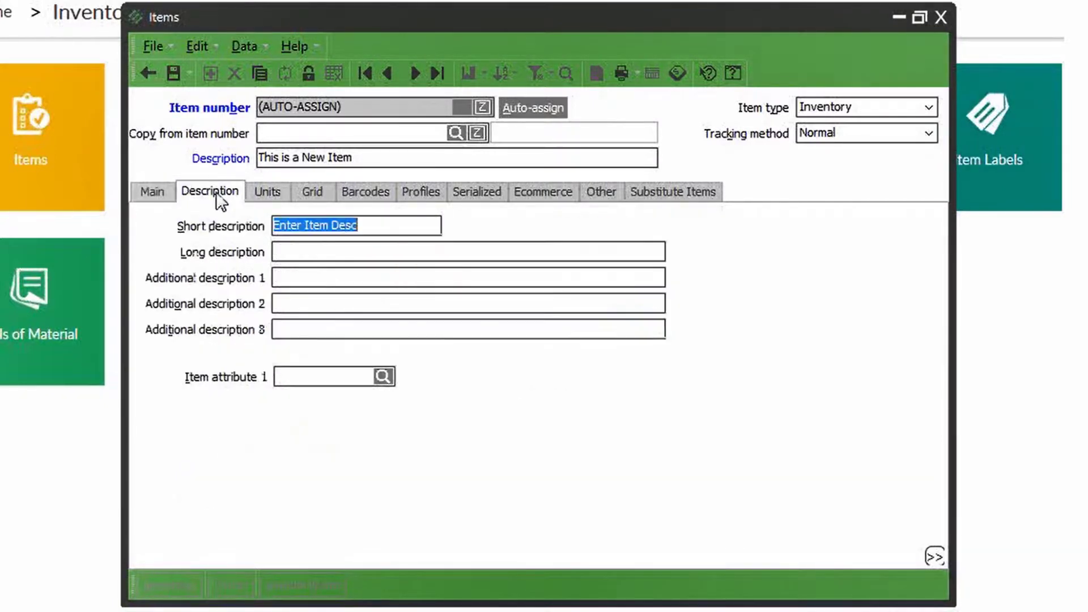
left_click(359, 253)
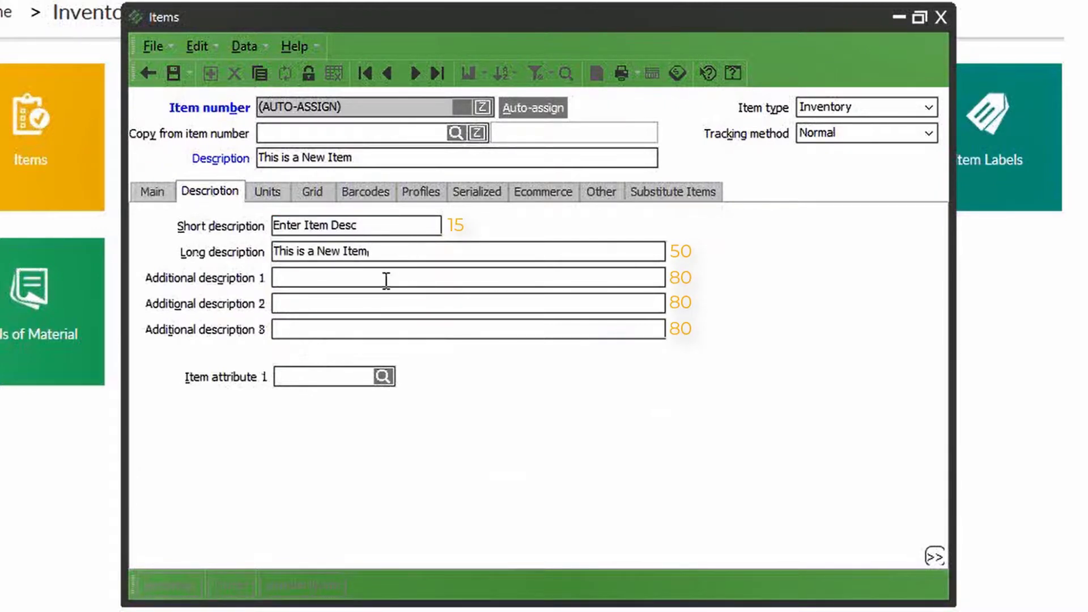
left_click(352, 275)
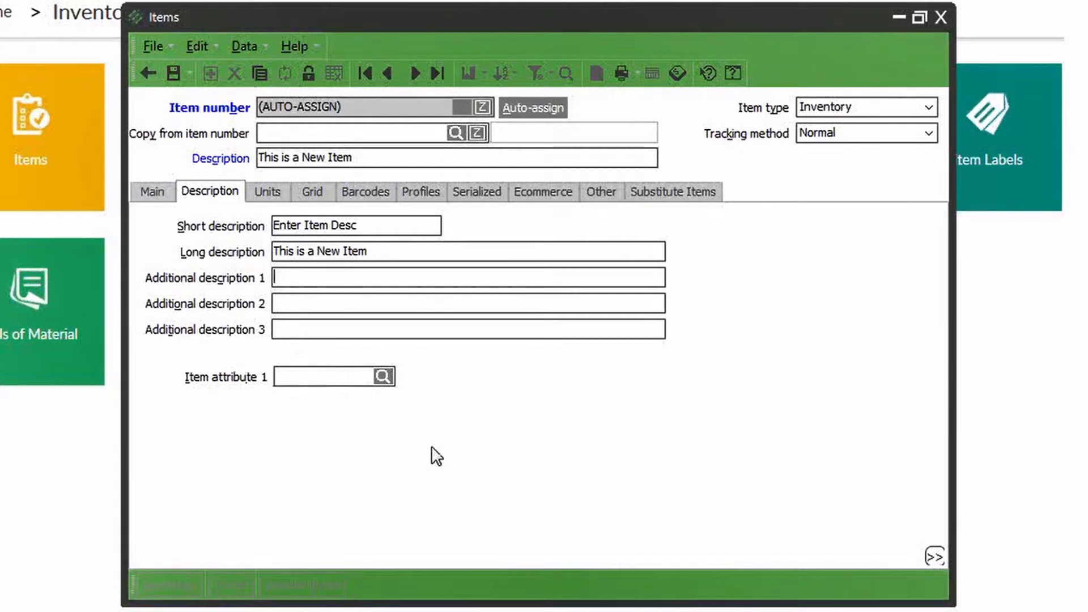
left_click(265, 190)
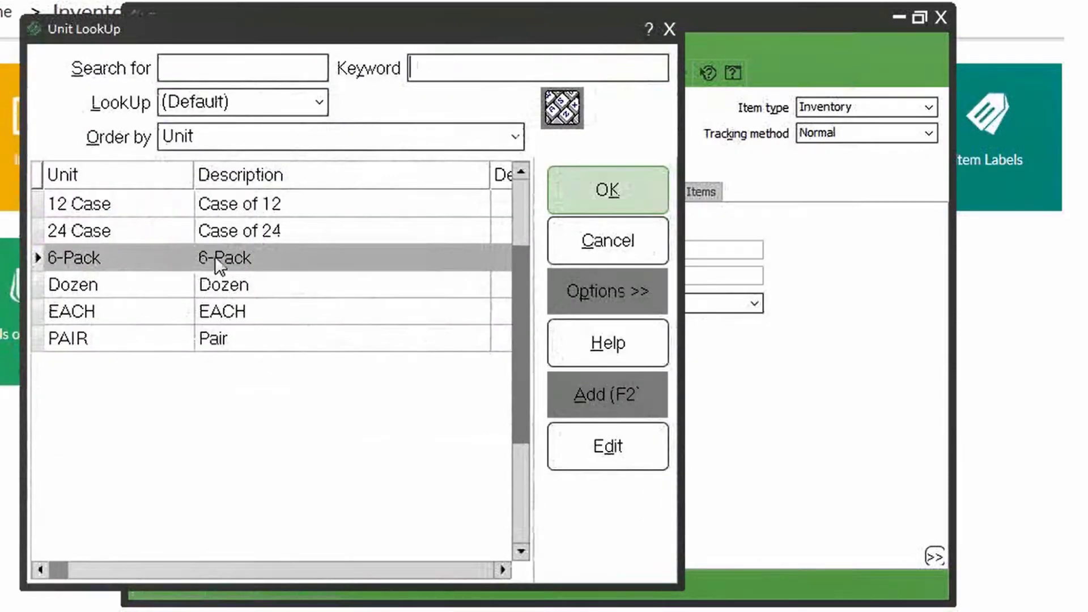
Choose 6-Pack (6 EACH) as the Alt-1 unit and go to its Alt-1 price-1.
double_click(215, 256)
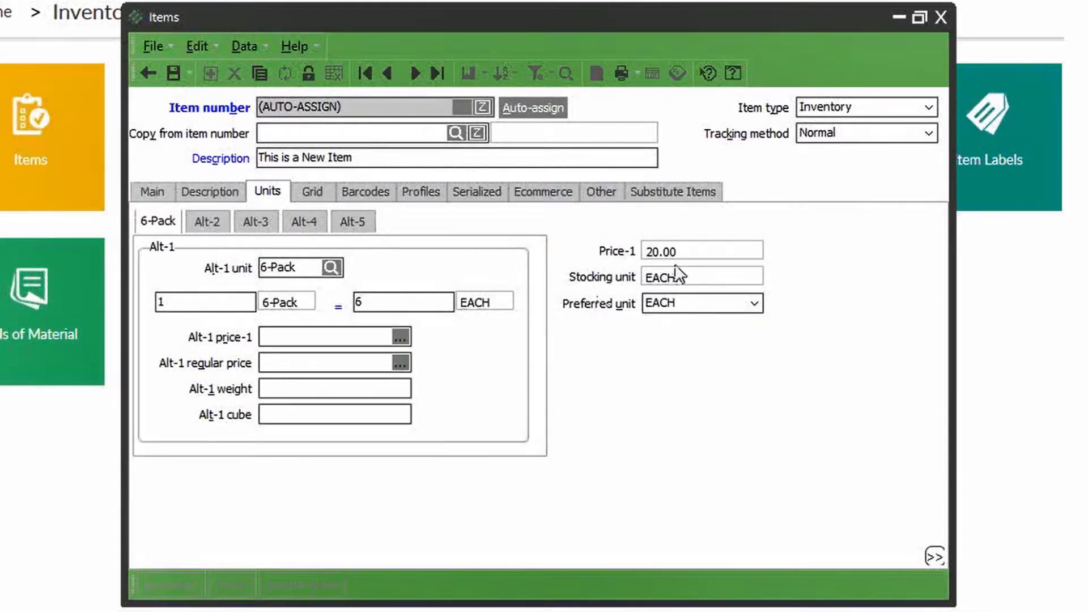
left_click(286, 336)
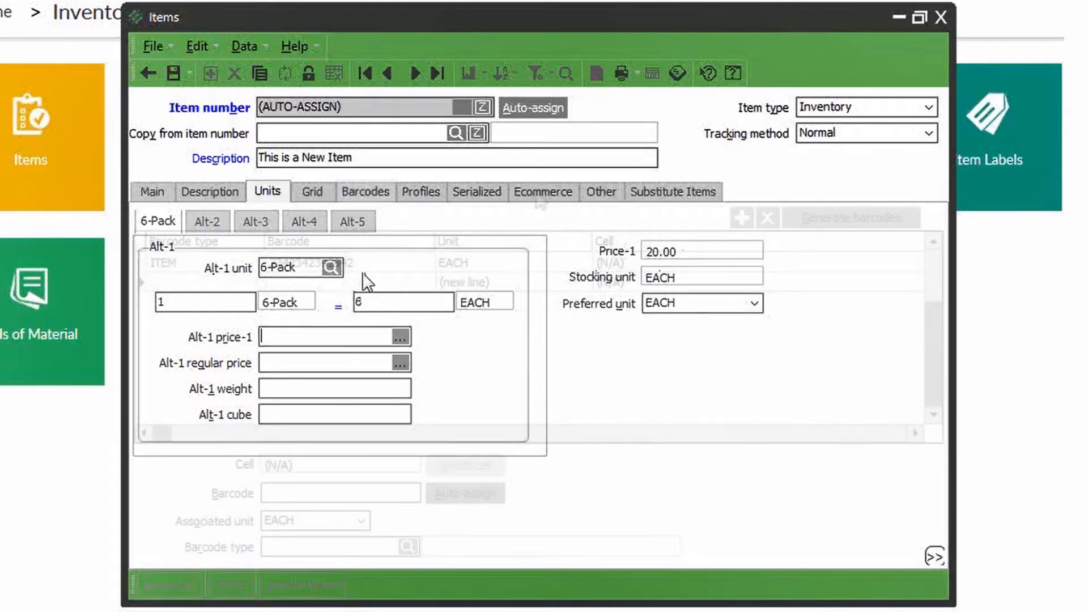
On the Ecommerce tab, tick then untick Ecommerce item so it stays unflagged.
left_click(540, 193)
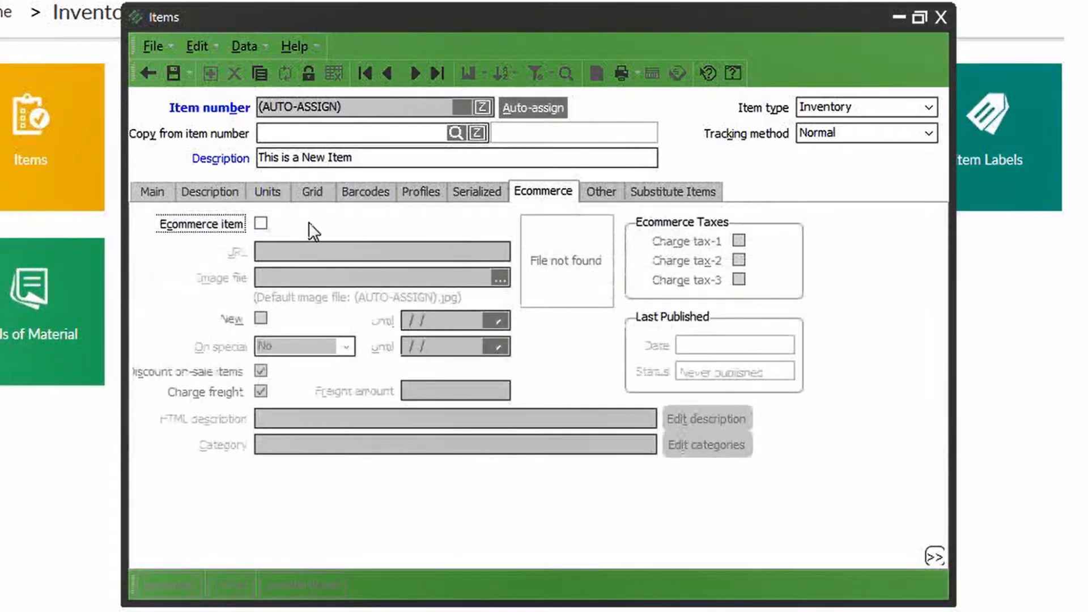
left_click(260, 223)
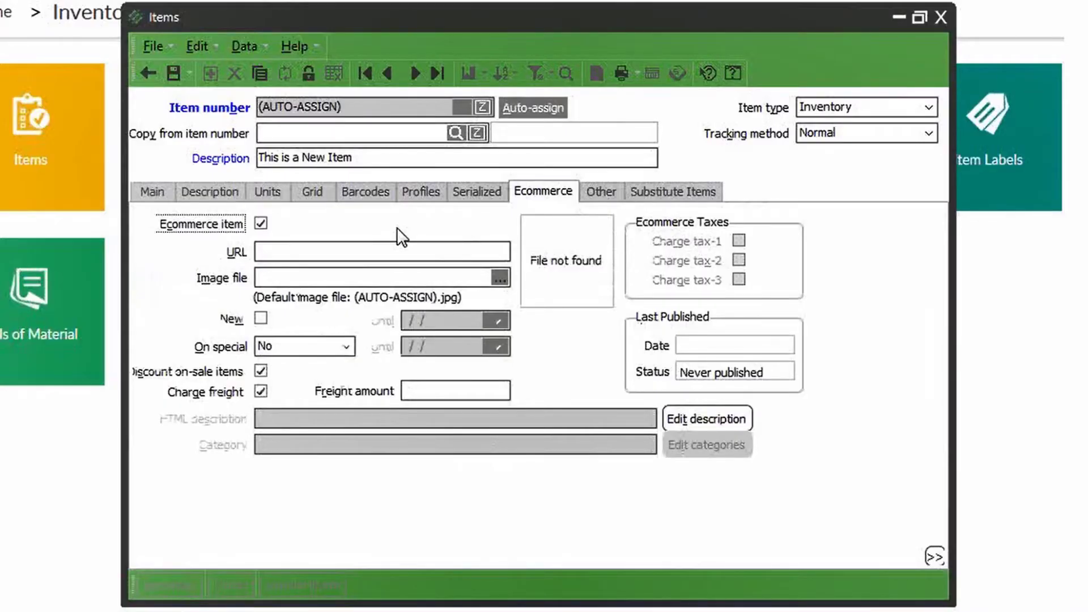
left_click(259, 228)
Review the Other settings: 2 price decimals, 0 quantity decimals, Days for warranty period 1, blank weight and cube.
left_click(598, 190)
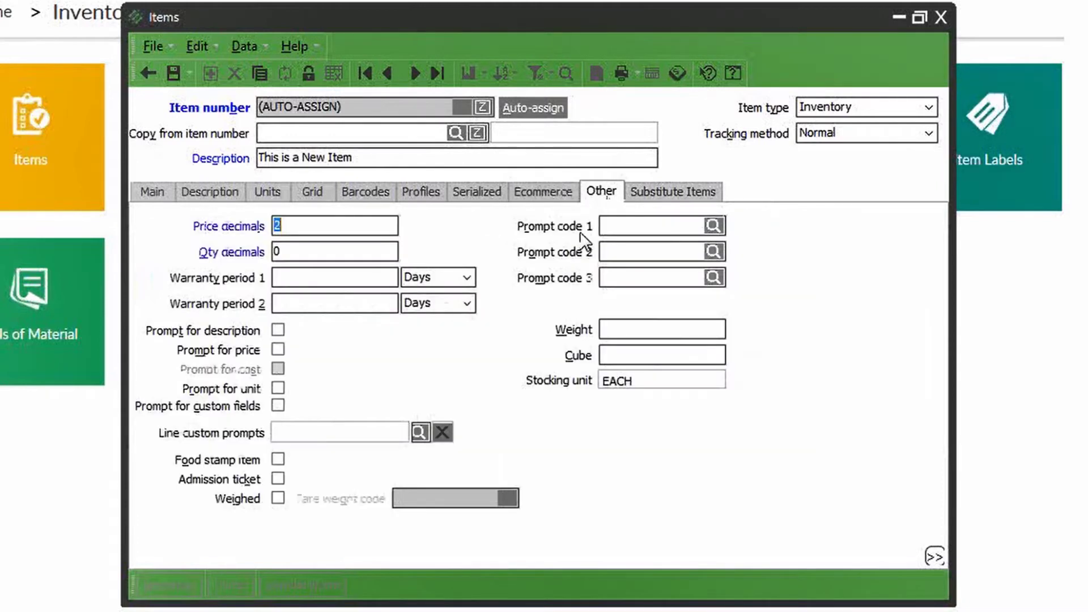
left_click(315, 225)
left_click(308, 250)
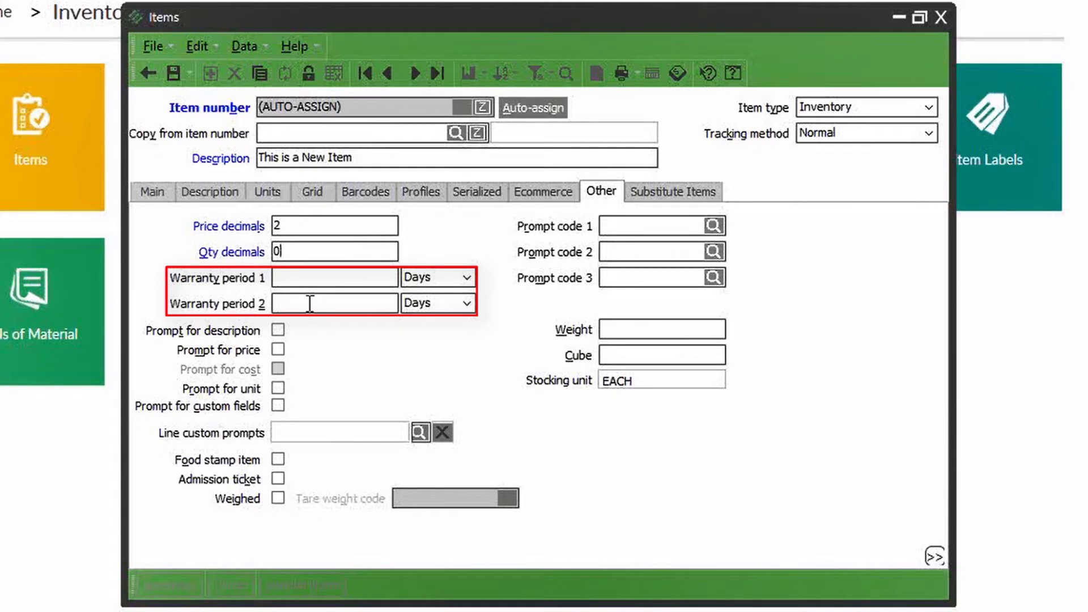
left_click(467, 277)
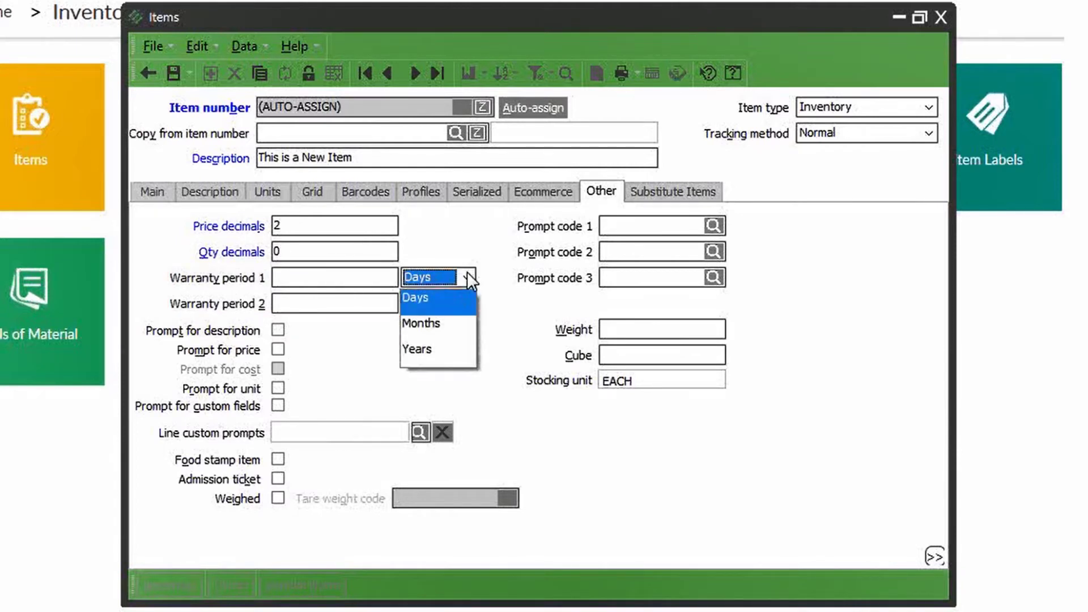
left_click(469, 276)
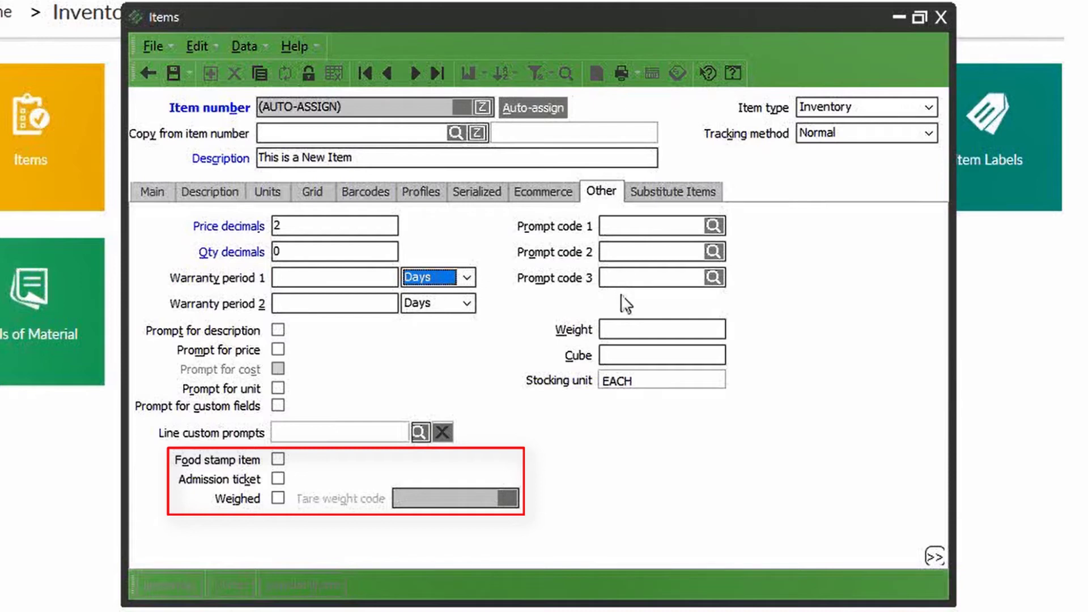
left_click(629, 279)
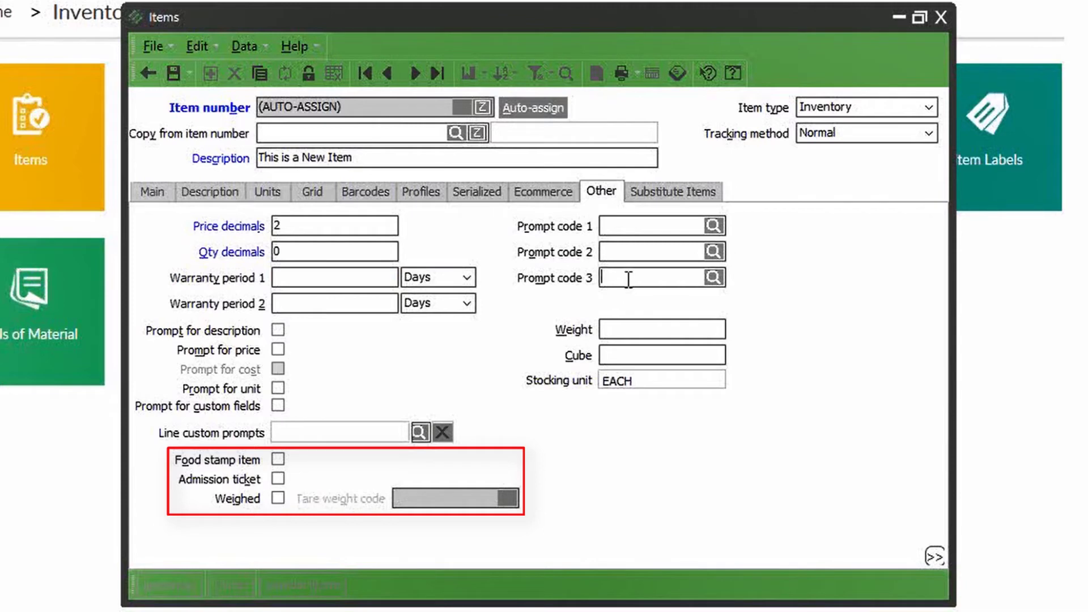
left_click(618, 327)
left_click(631, 354)
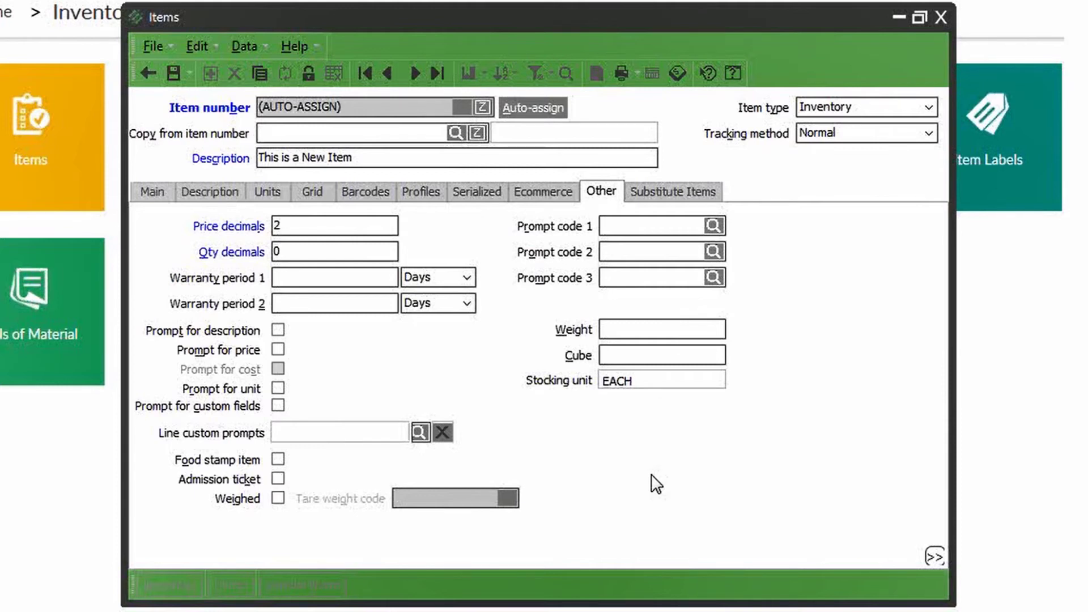
Switch to the Substitute Items tab, which shows an empty substitutes list.
left_click(671, 195)
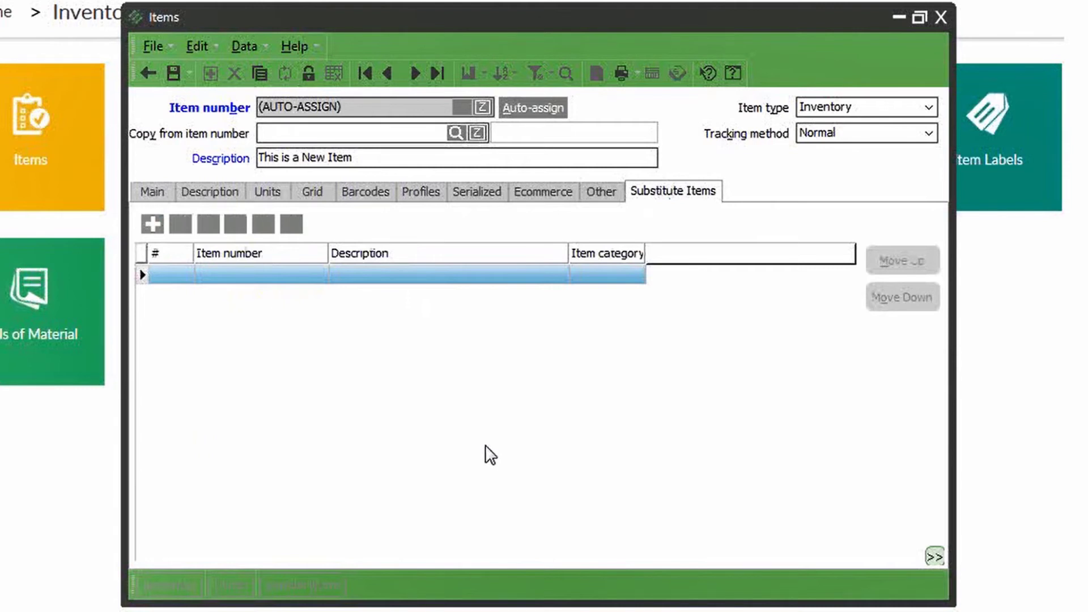